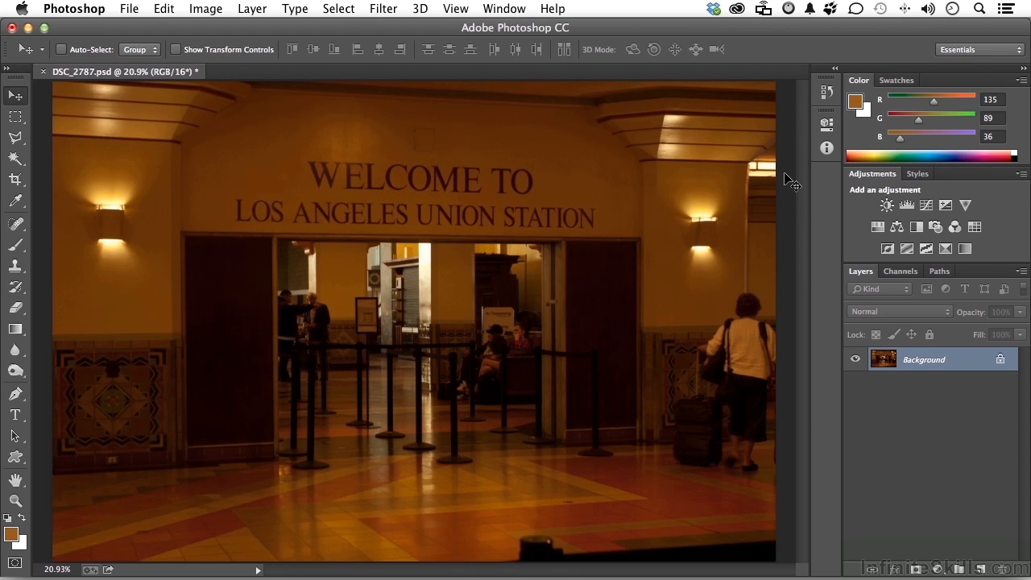
- Add a Curves adjustment layer above the Background layer
click(936, 569)
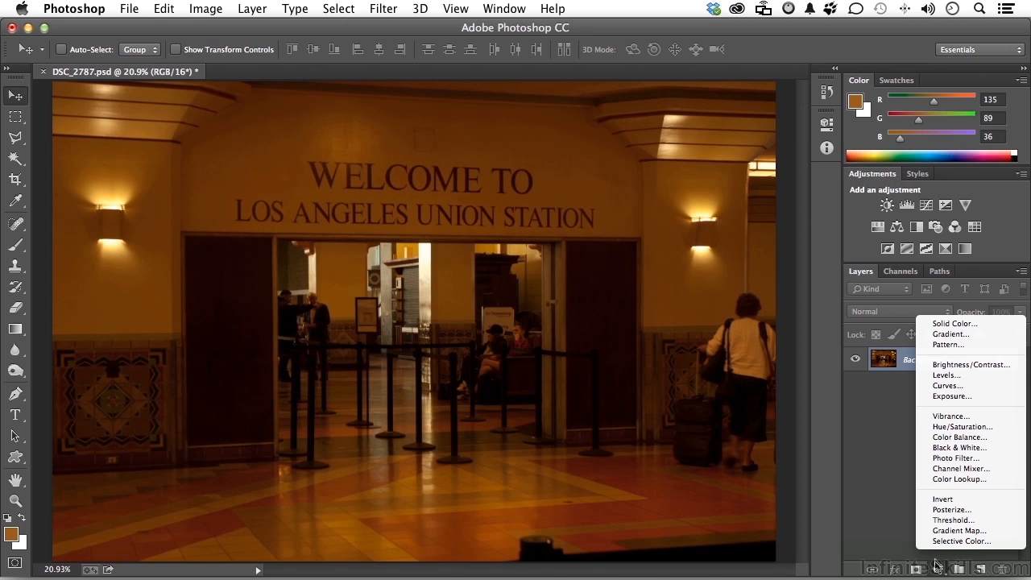
click(937, 386)
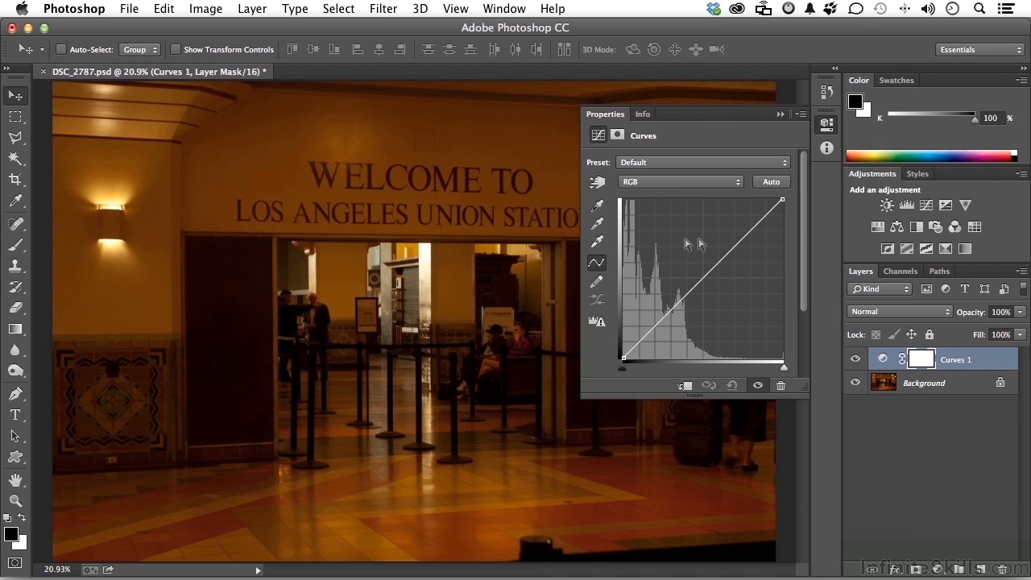
- Try the Curves gray point eyedropper on the upper wall, inside the doorway and on the floor, and reset the adjustment
click(598, 225)
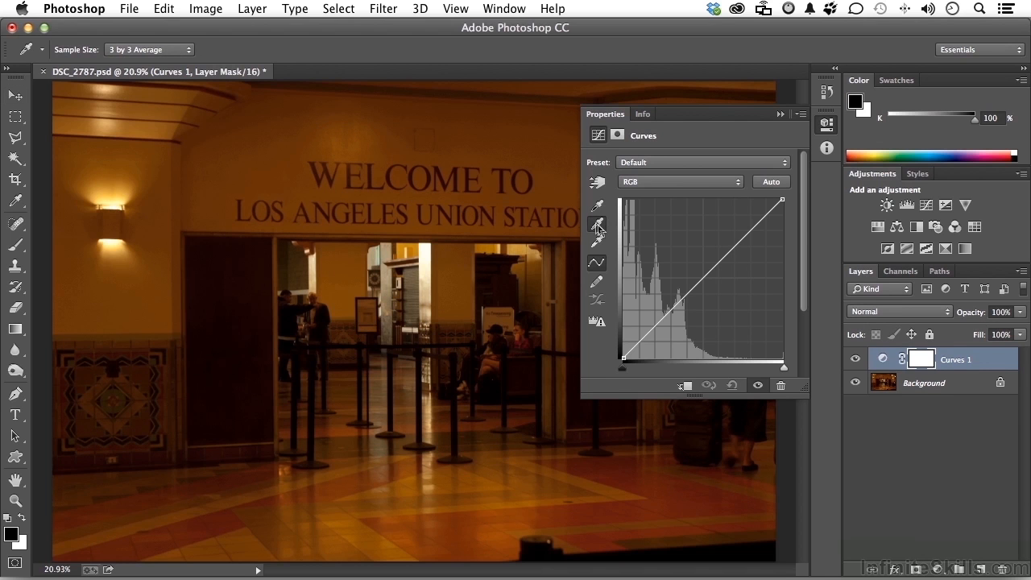
click(489, 131)
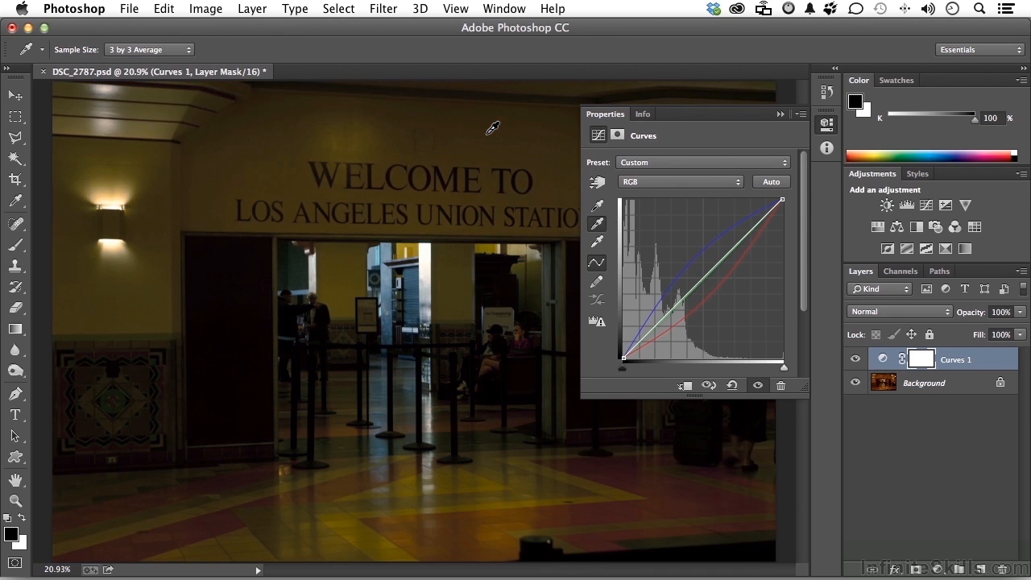
click(460, 280)
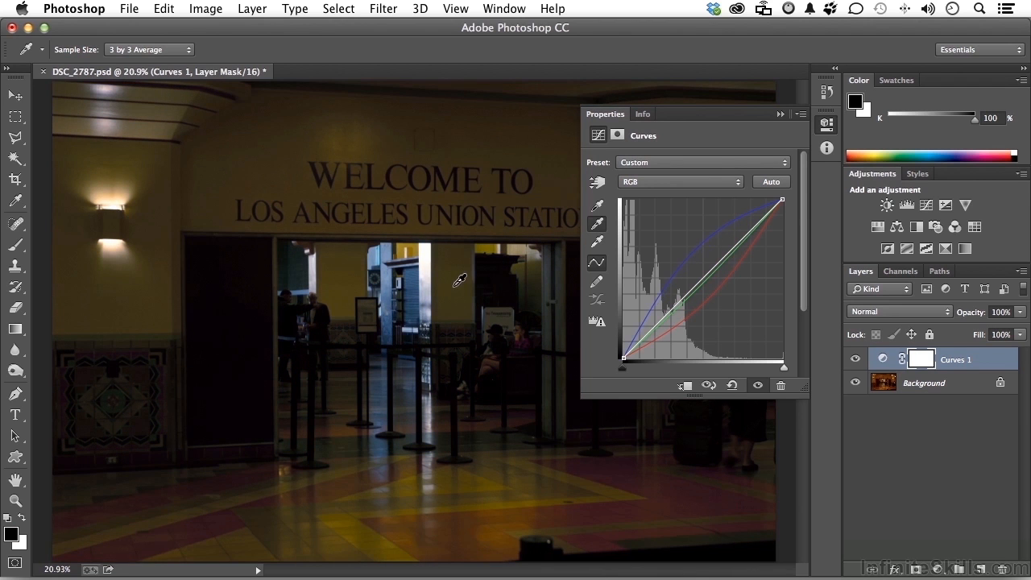
click(493, 481)
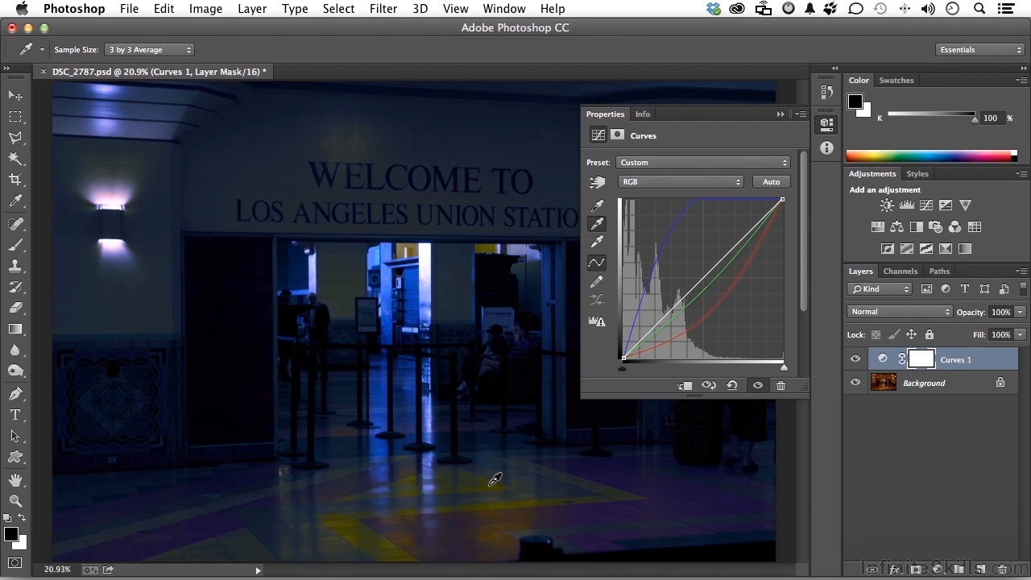
click(733, 386)
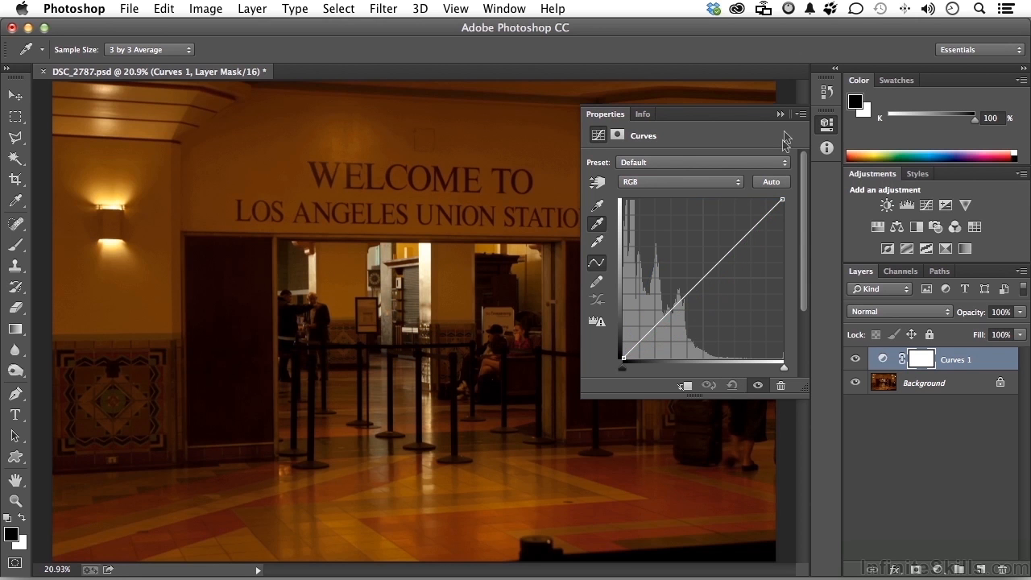
click(780, 115)
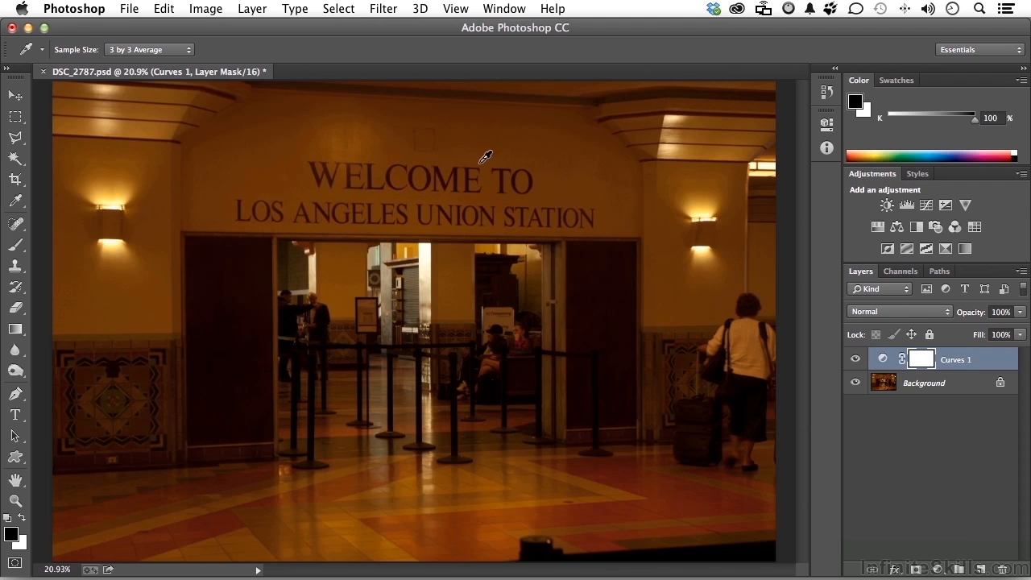
- Place a color sampler on the back of the traveler's white sweater, using a 3 by 3 Average sample size, and display its color readings
click(16, 501)
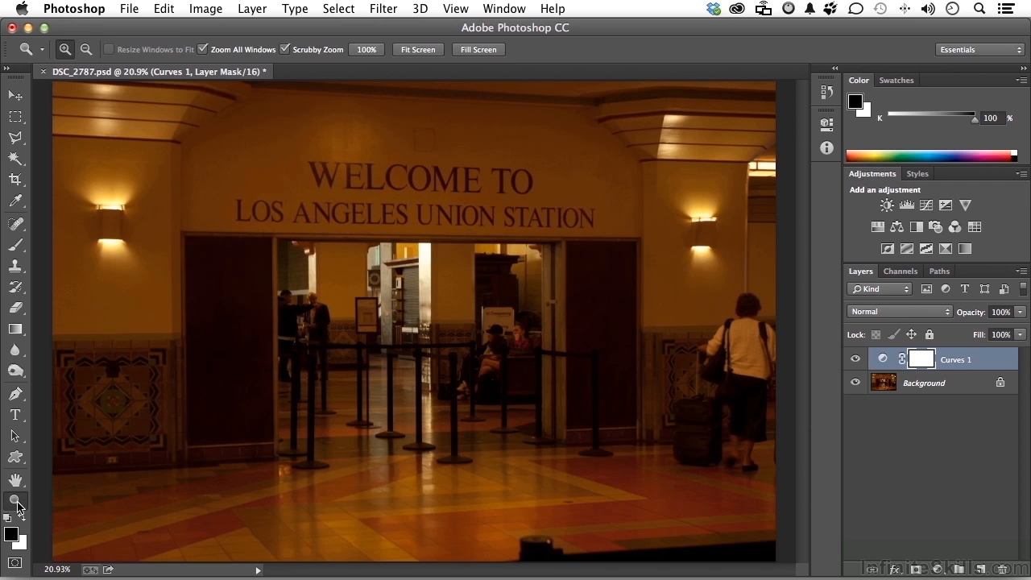
double_click(16, 501)
scroll(435, 338, right, 10)
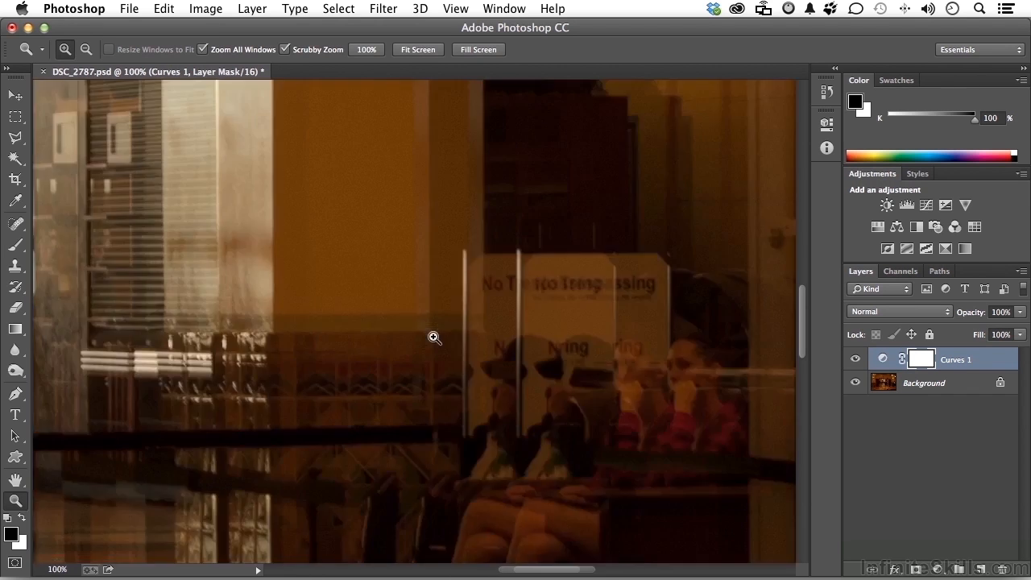
scroll(434, 337, right, 5)
scroll(434, 337, down, 3)
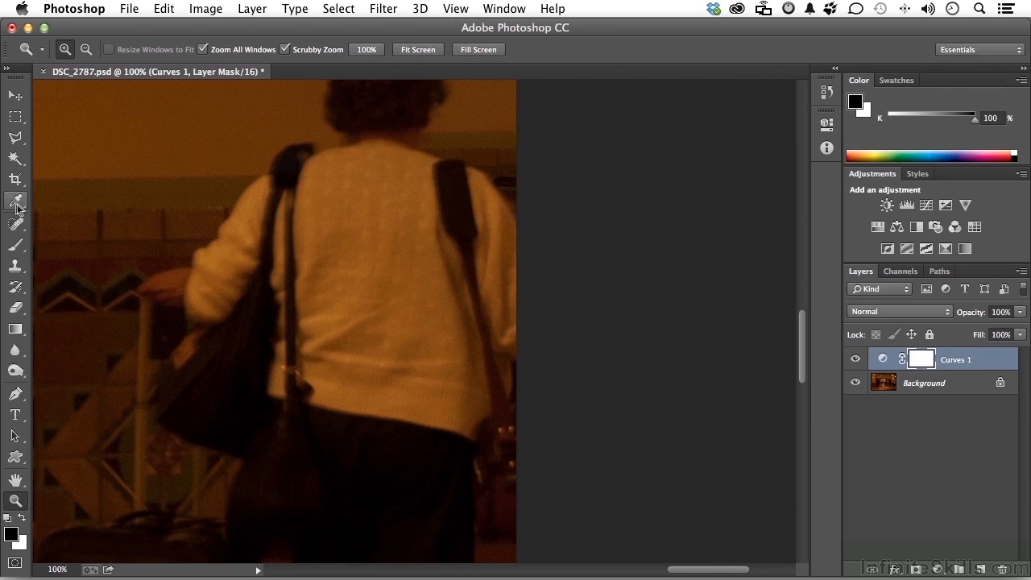
click(13, 202)
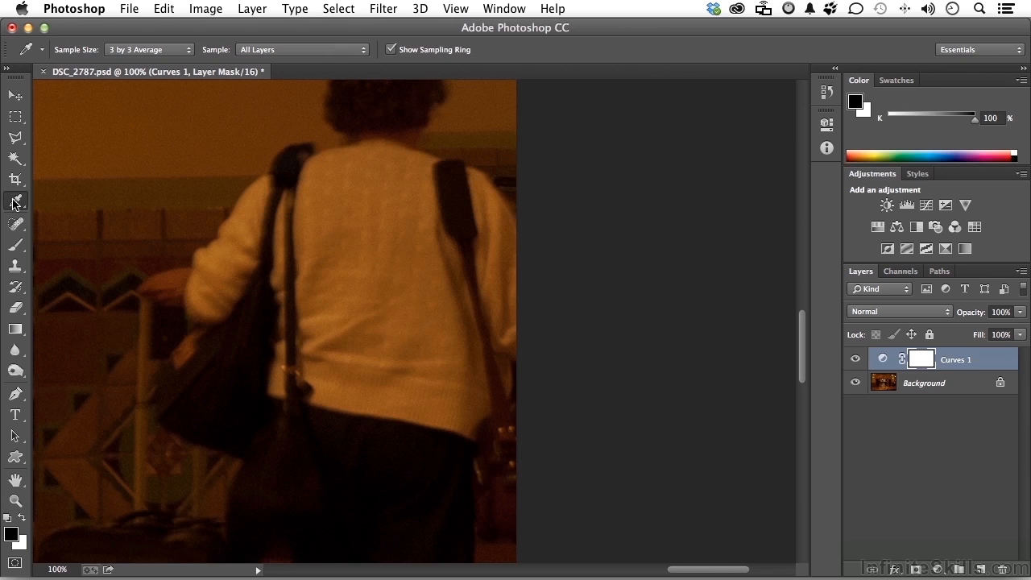
click(140, 50)
click(140, 49)
key(F8)
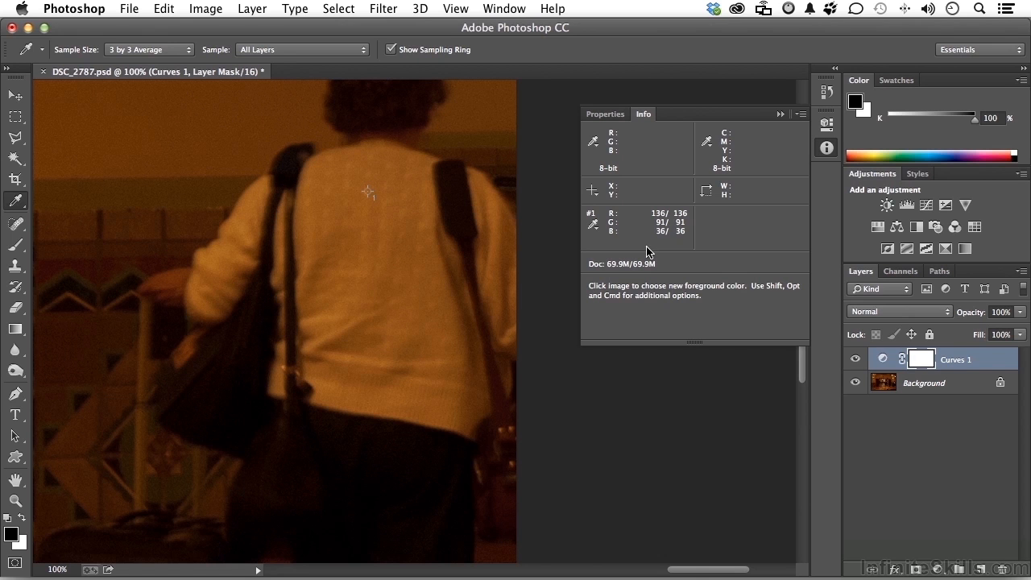
- Set the Curves white point target color to RGB 167, 167, 167 without saving it as a default
click(604, 115)
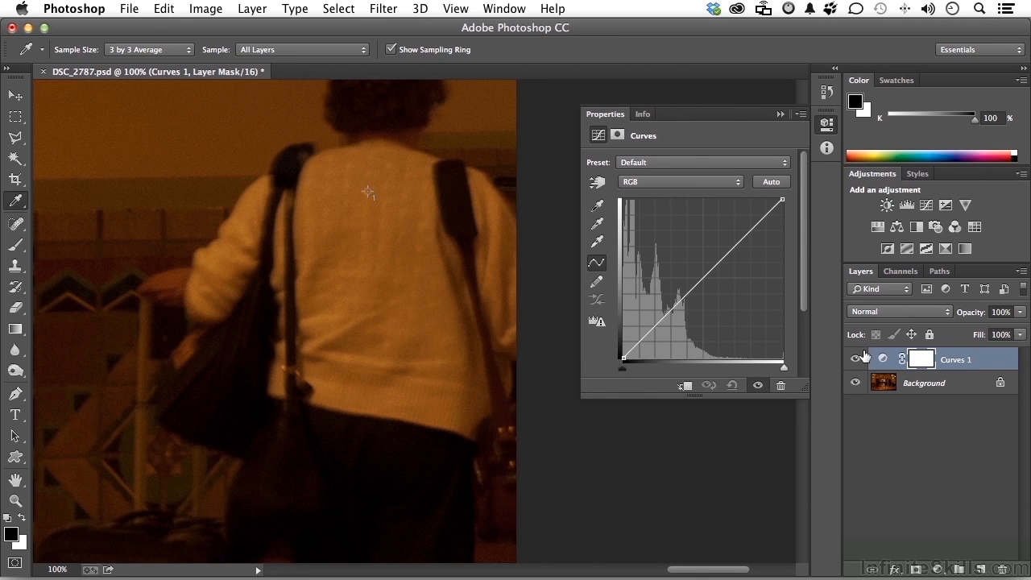
double_click(598, 242)
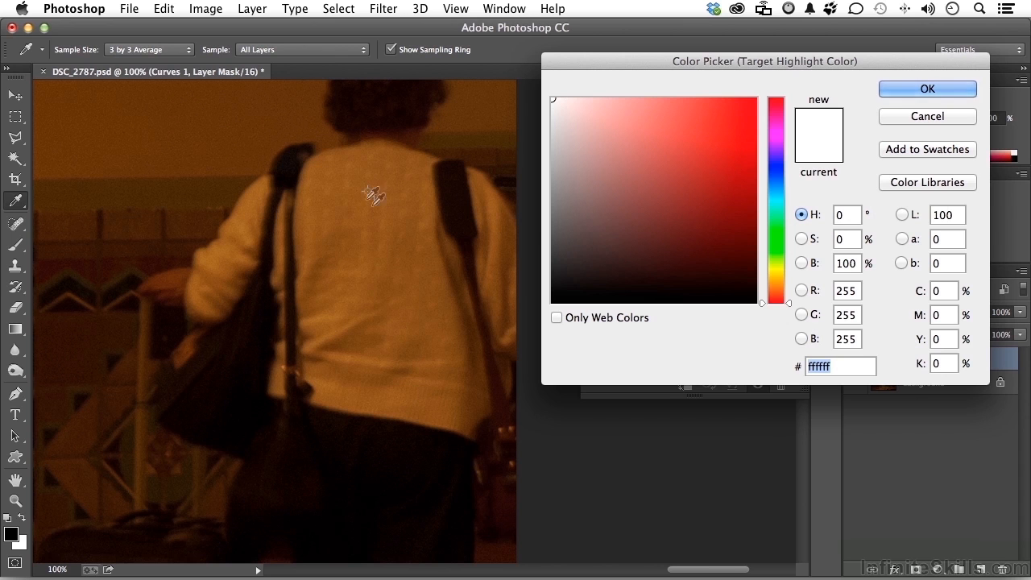
double_click(852, 290)
text(167)
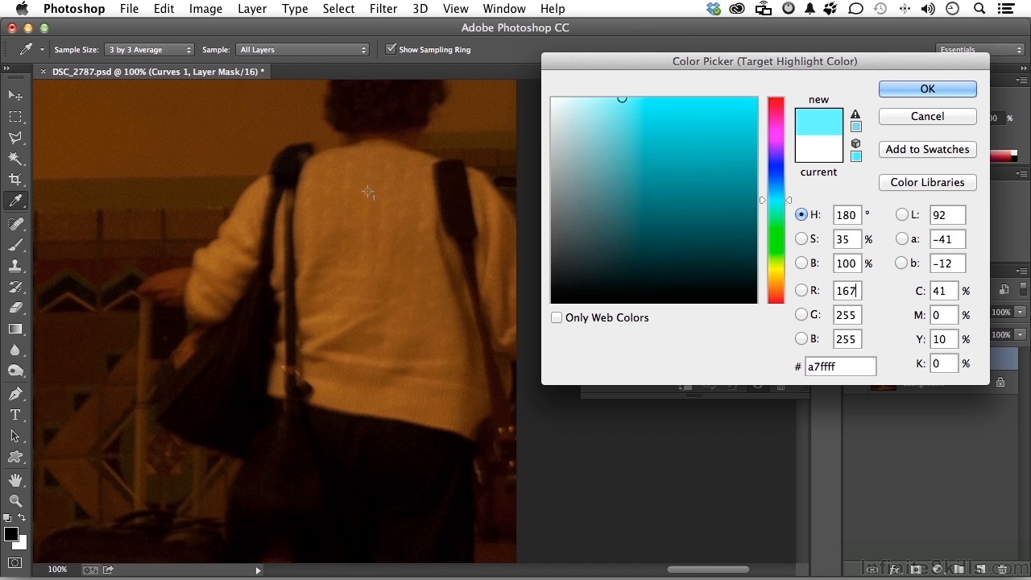
key(Tab)
text(167)
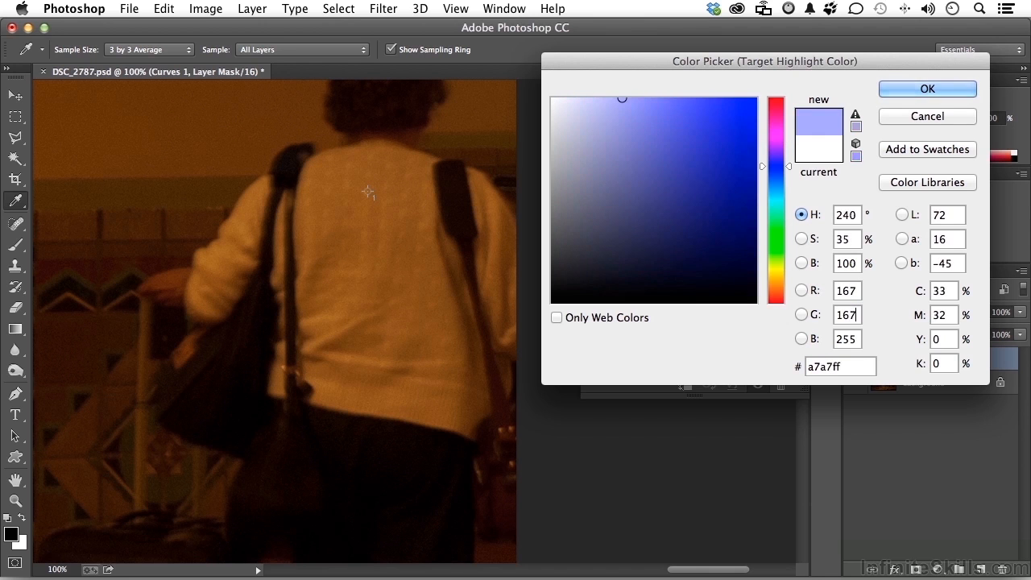
key(Tab)
text(167)
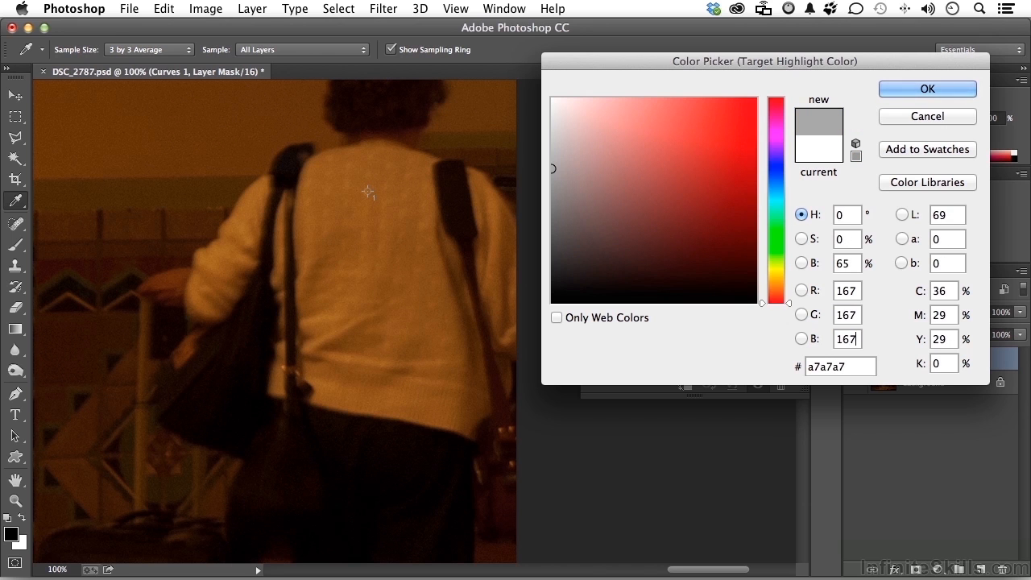
click(926, 88)
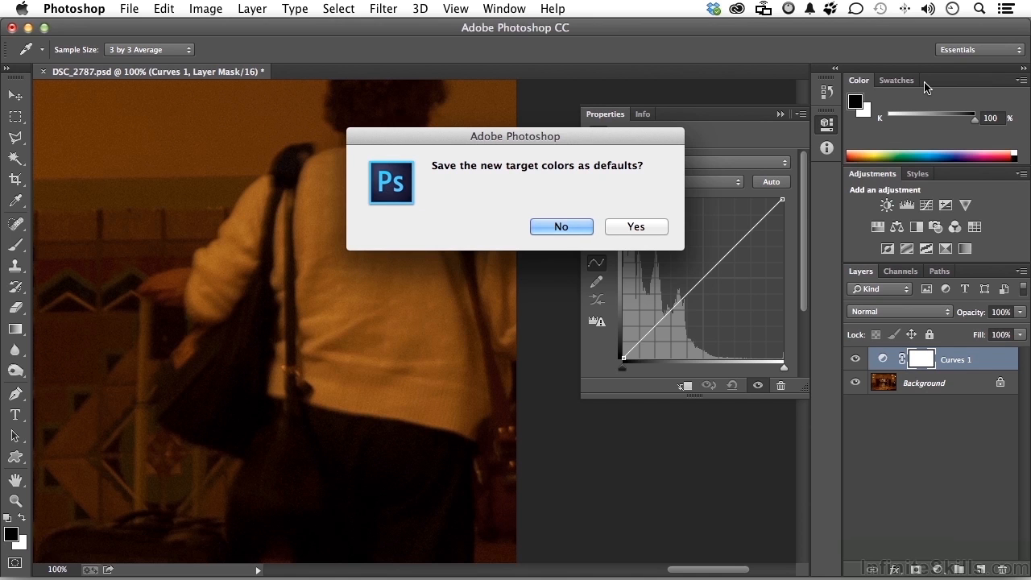
click(559, 227)
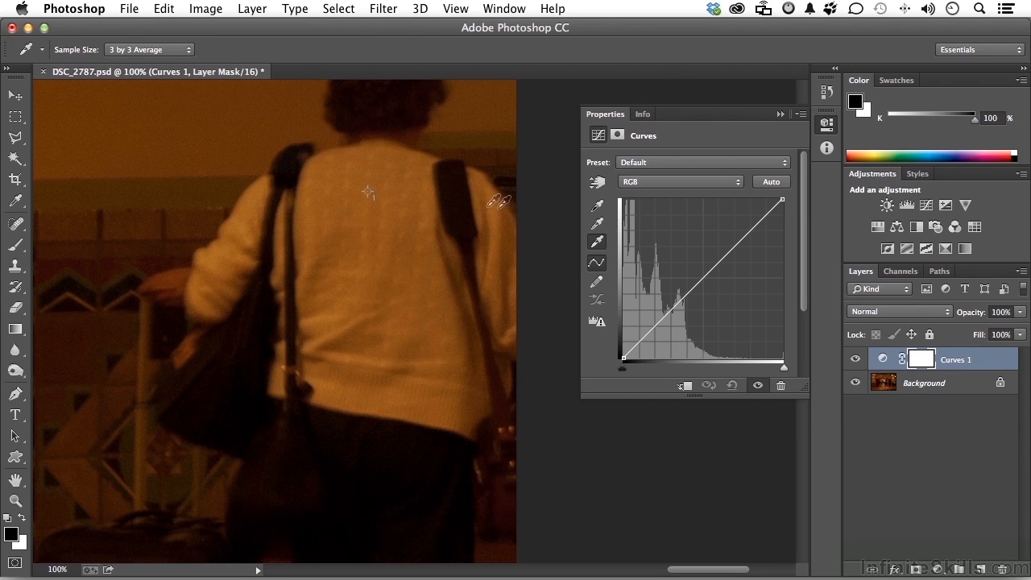
- Set the Curves white point by sampling the sweater at the color sampler mark, and view the whole corrected photo
click(374, 185)
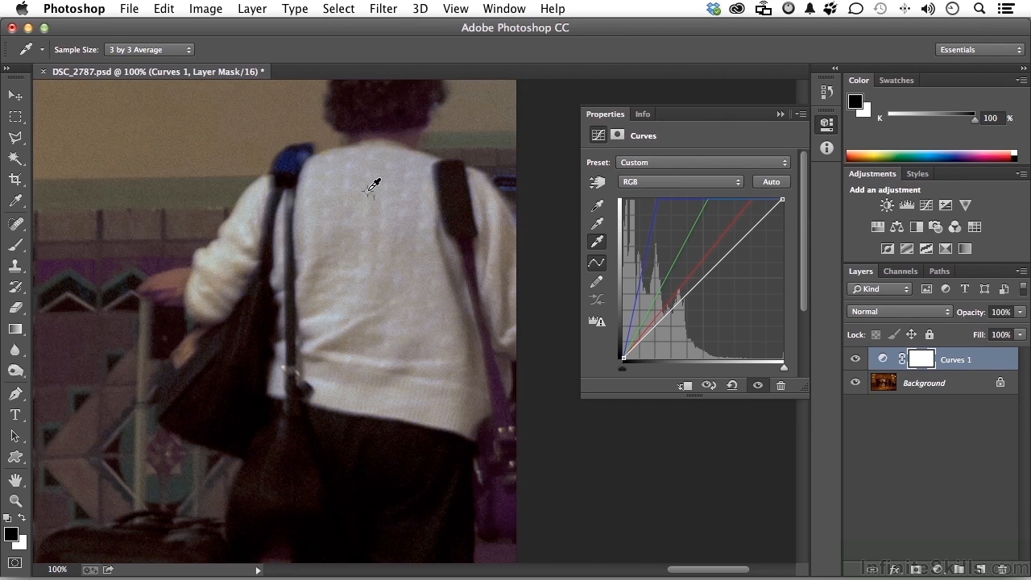
double_click(14, 480)
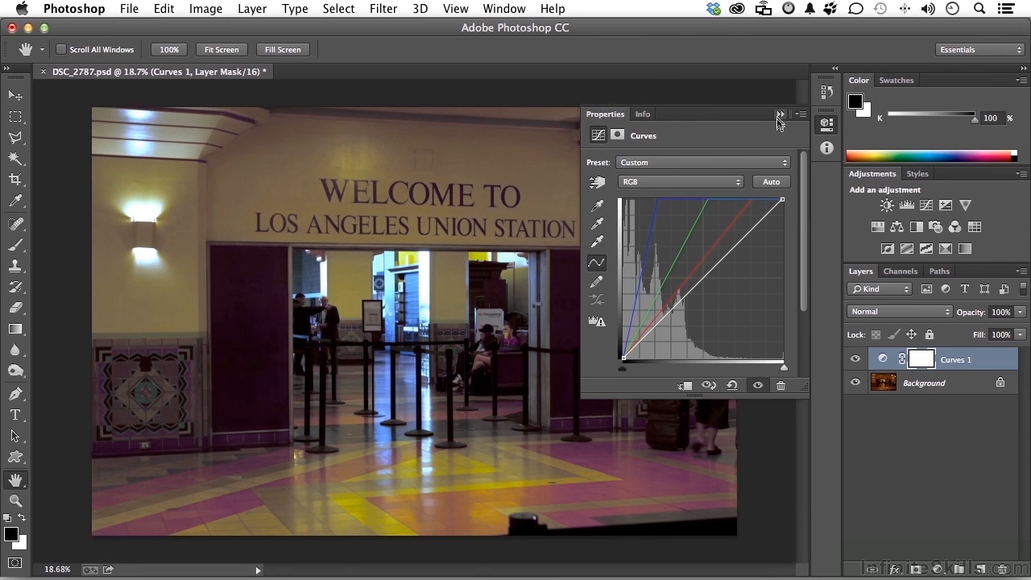
click(780, 115)
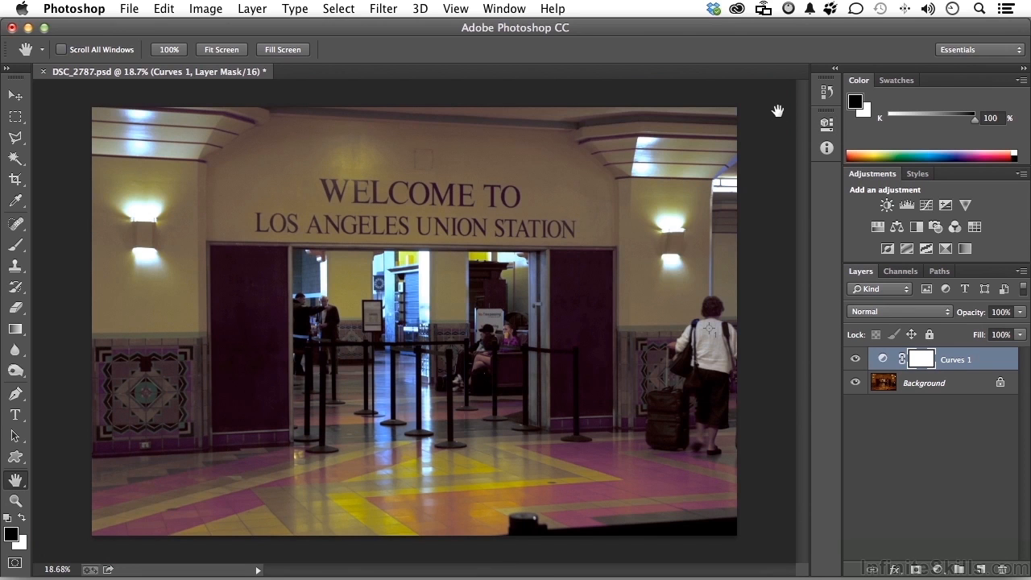